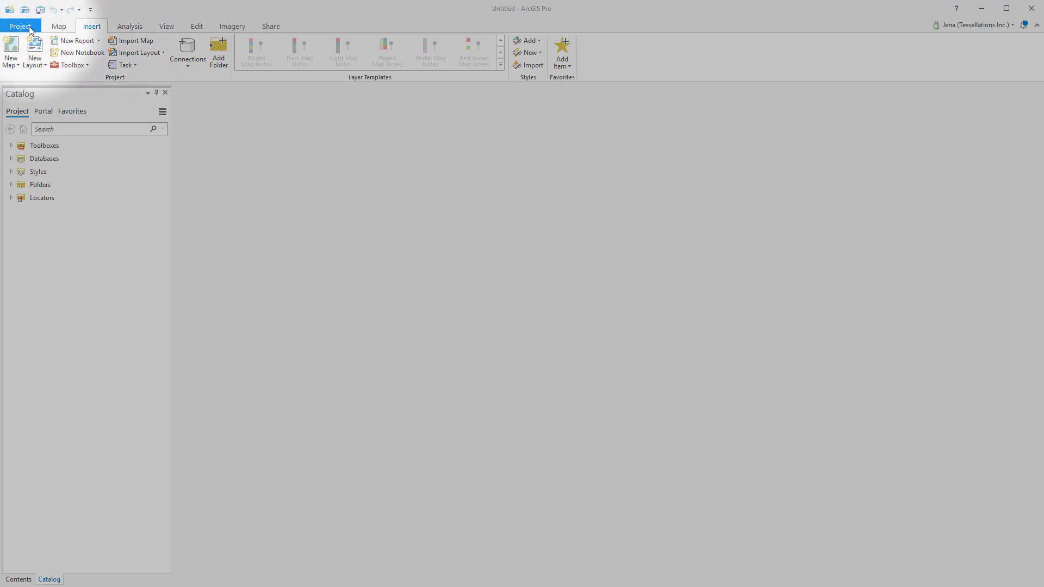
# Review the Start ArcGIS Pro and Application Theme options, keep Light, and cancel Options
pyautogui.click(28, 27)
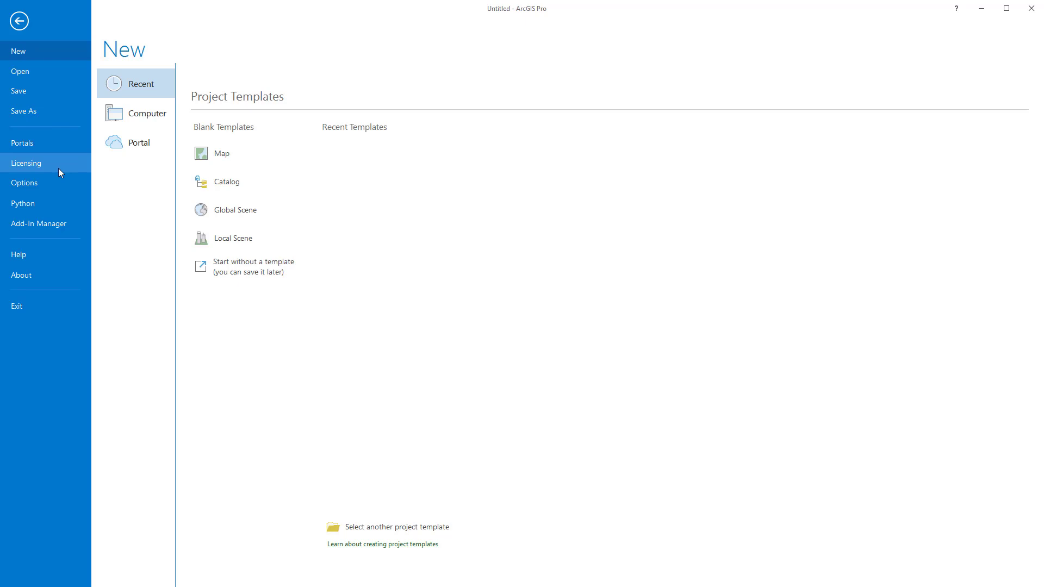
pyautogui.click(33, 185)
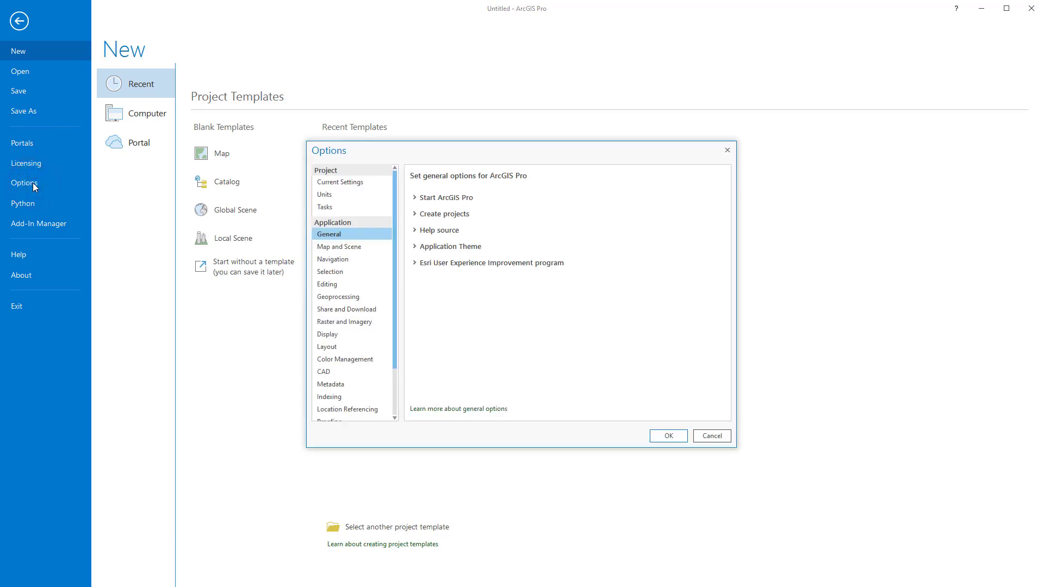
pyautogui.click(415, 199)
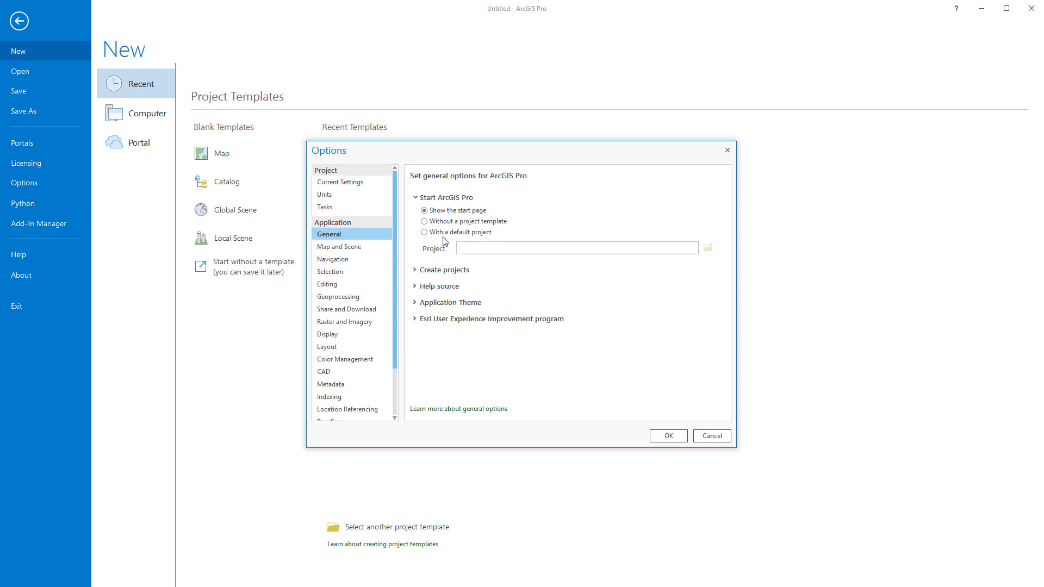
pyautogui.click(415, 303)
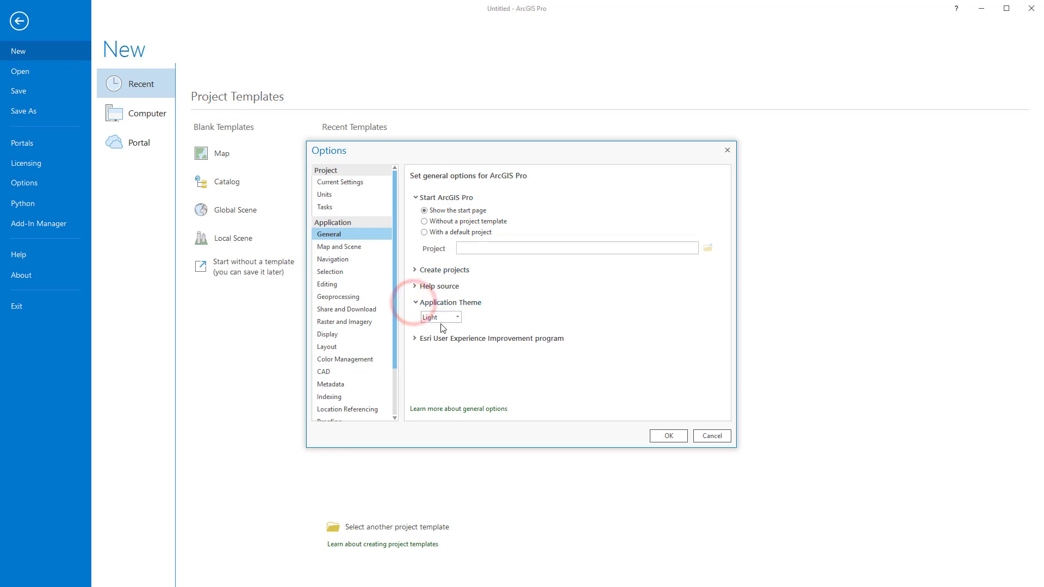
pyautogui.click(441, 317)
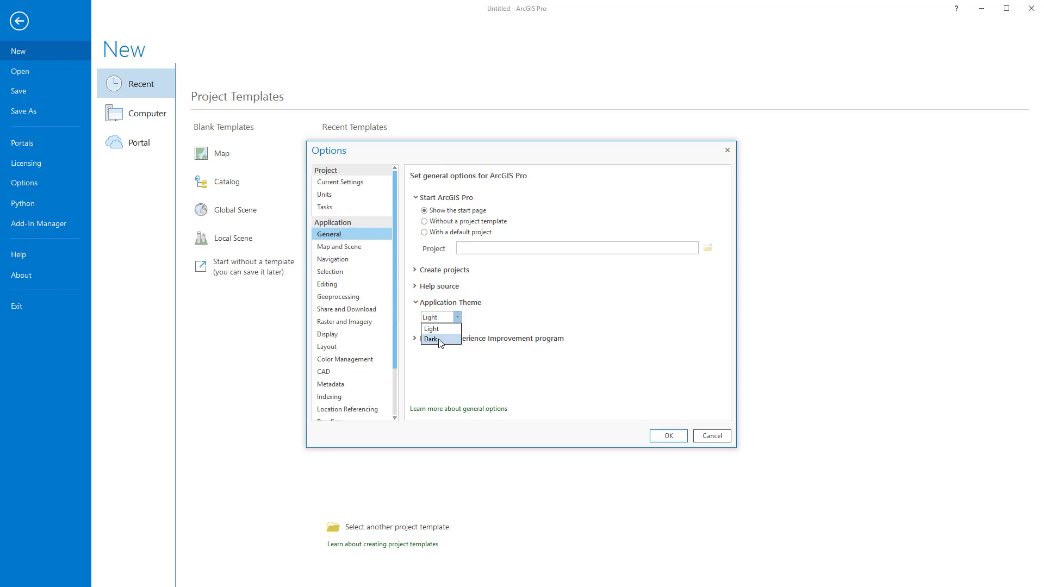
pyautogui.click(707, 437)
pyautogui.click(710, 438)
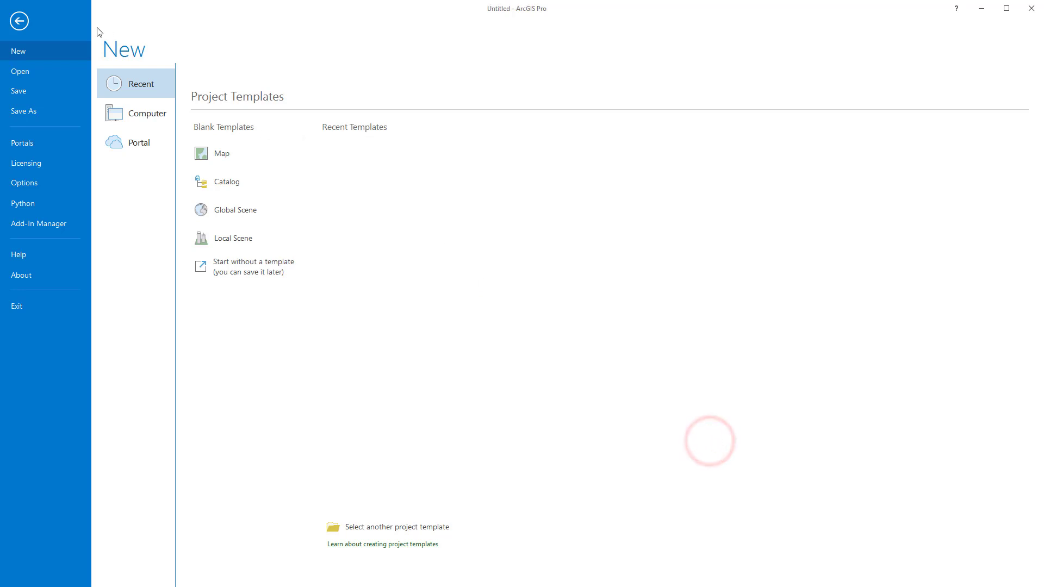
# Leave the backstage, insert a new map from Insert > New Map, and select it in Catalog
pyautogui.click(24, 25)
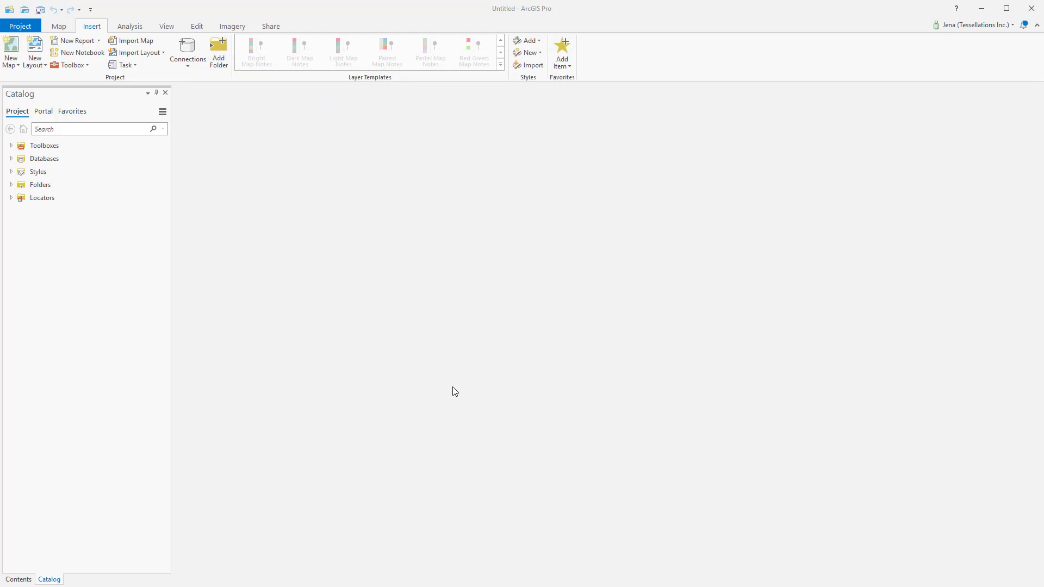
pyautogui.click(10, 65)
pyautogui.click(28, 79)
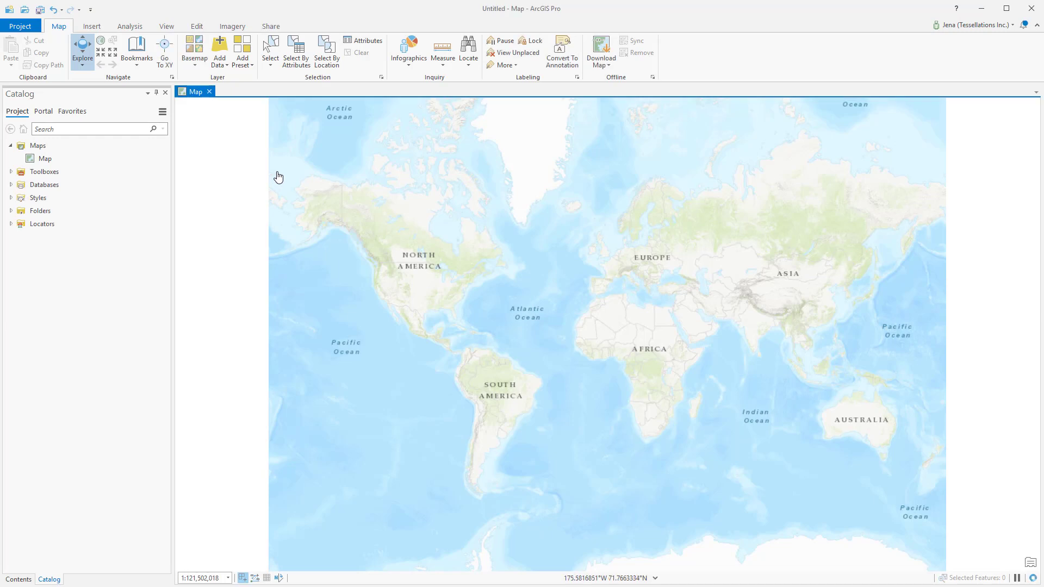
pyautogui.click(56, 159)
# Change the map's basemap to Imagery from the Basemap gallery
pyautogui.click(191, 63)
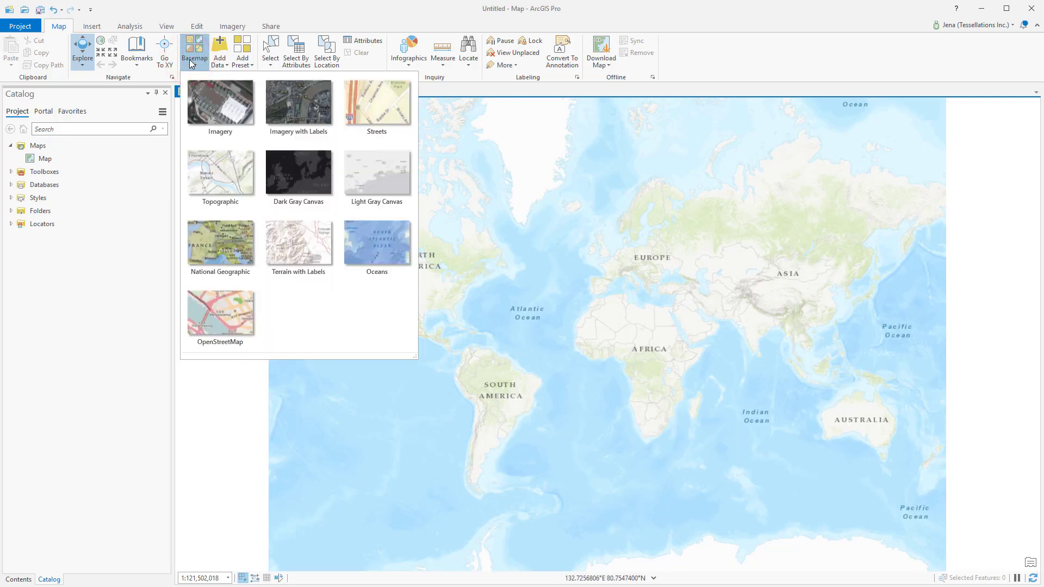
pyautogui.click(222, 120)
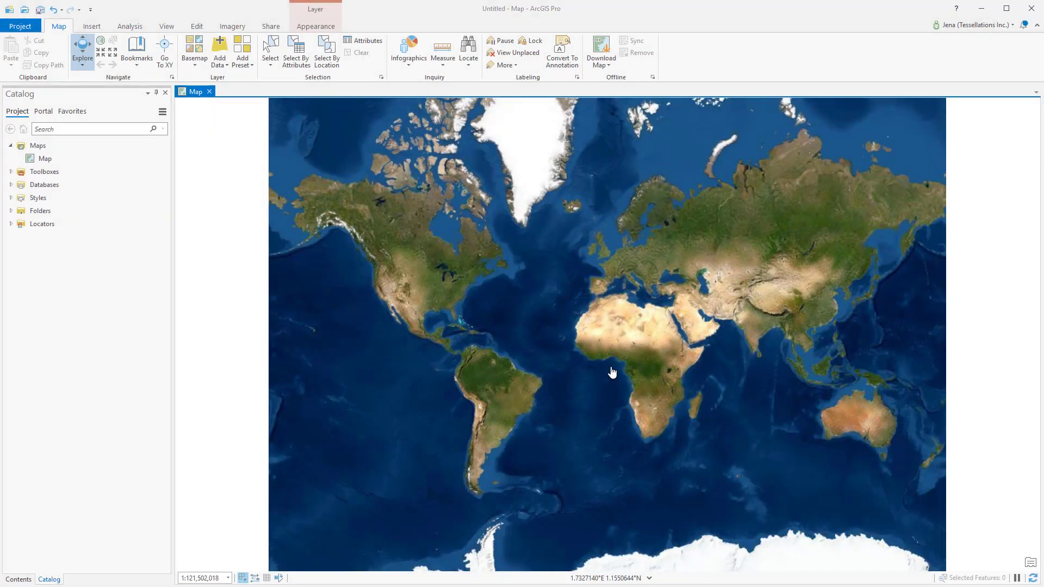
# Show the Contents pane, listing Map with its World Imagery layer
pyautogui.click(17, 580)
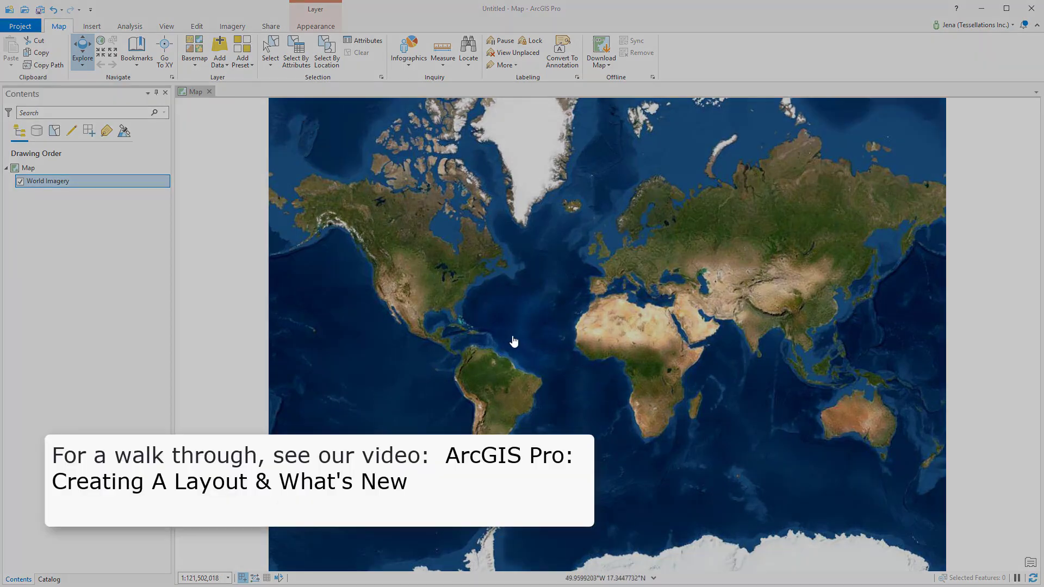
# Add a second map frame beside the first and list the project's layouts in Catalog
pyautogui.click(92, 26)
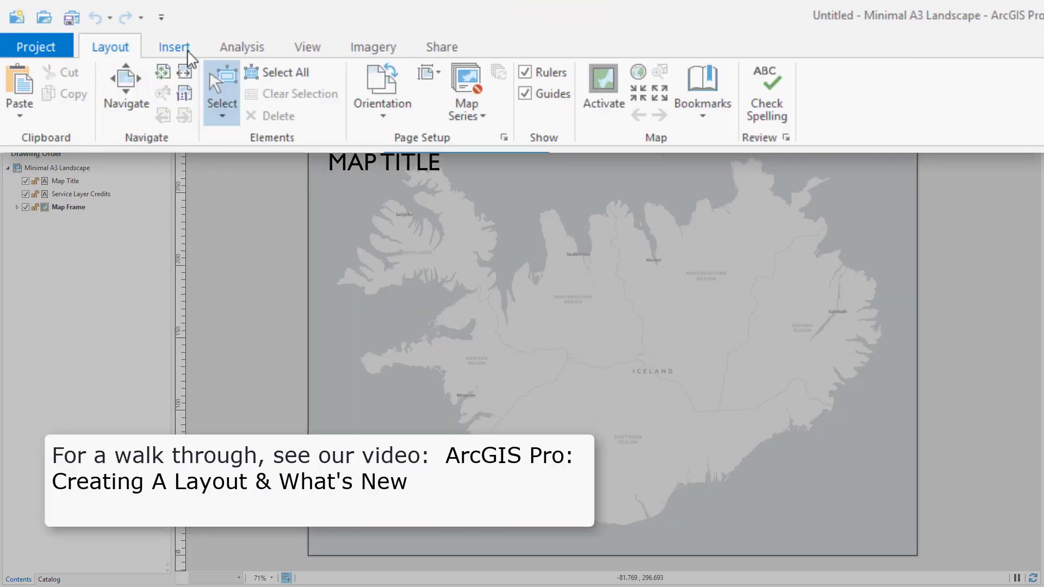
pyautogui.click(174, 47)
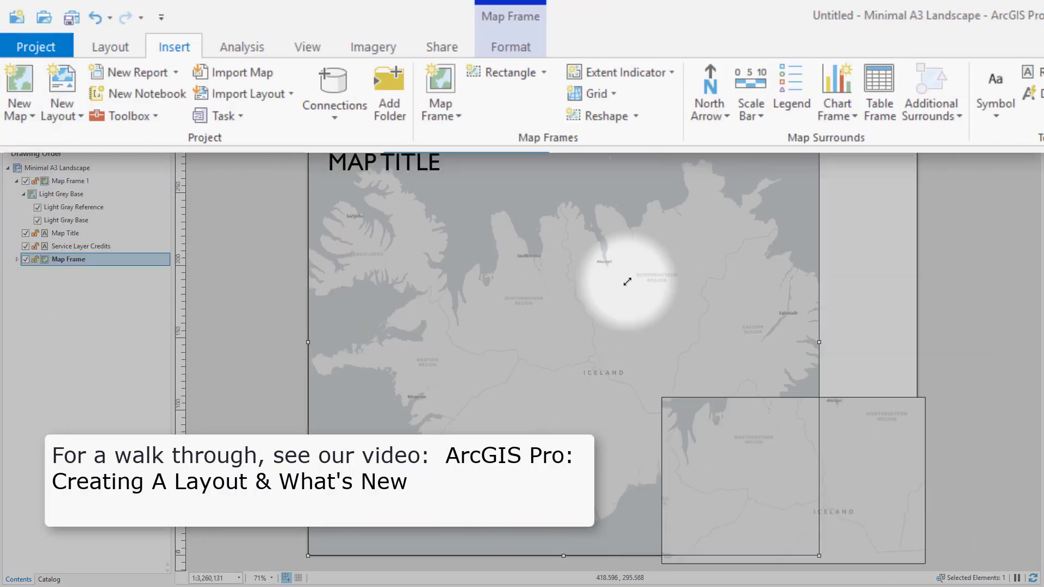
pyautogui.moveTo(610, 275); pyautogui.dragTo(701, 350)
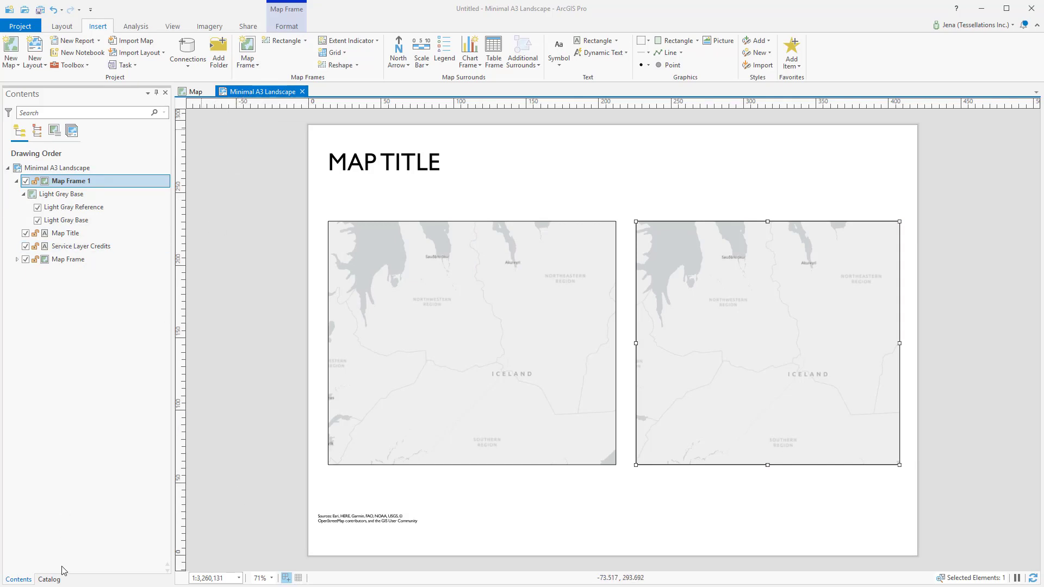
pyautogui.click(50, 580)
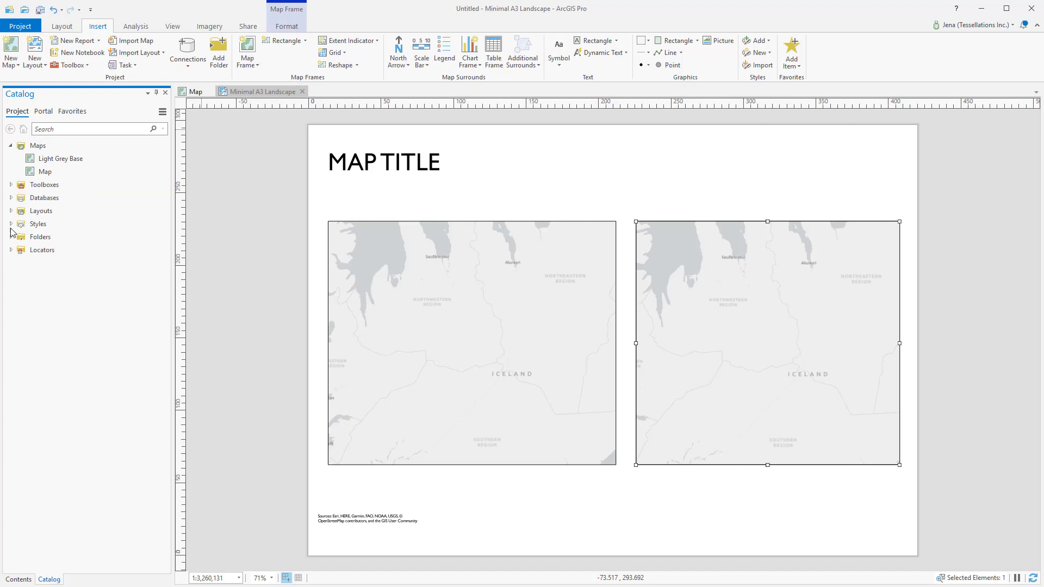
pyautogui.click(11, 211)
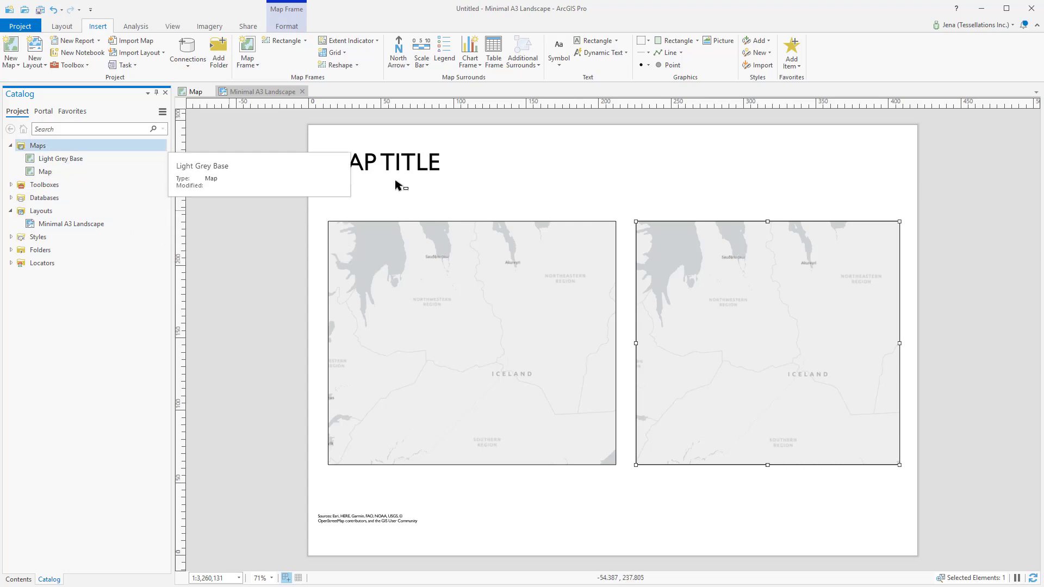
# Select the left and right map frames and MAP TITLE, then expand the Map Frame in Contents
pyautogui.click(531, 508)
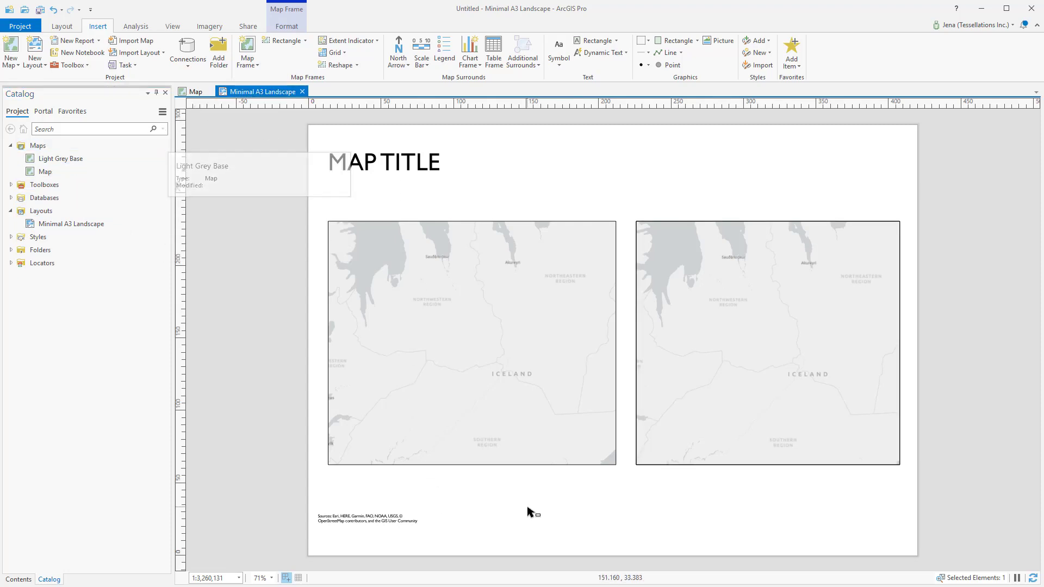
pyautogui.click(511, 348)
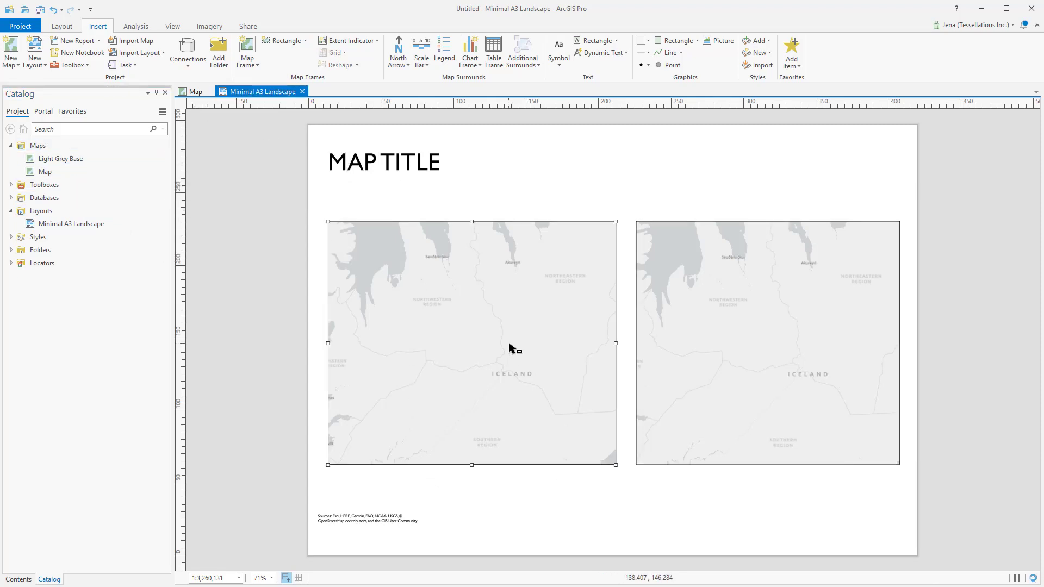
pyautogui.click(800, 330)
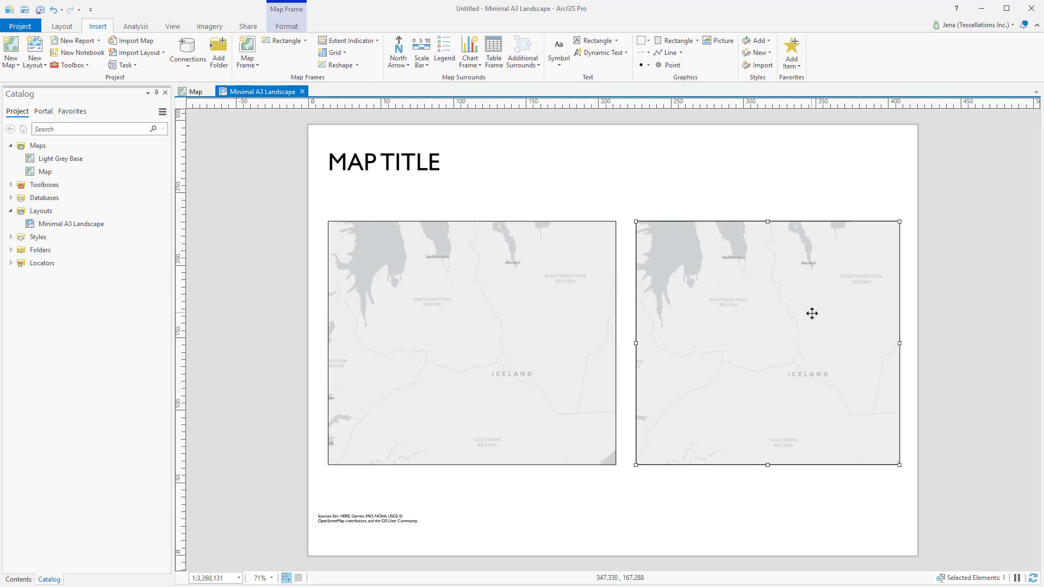
pyautogui.press('Tab')
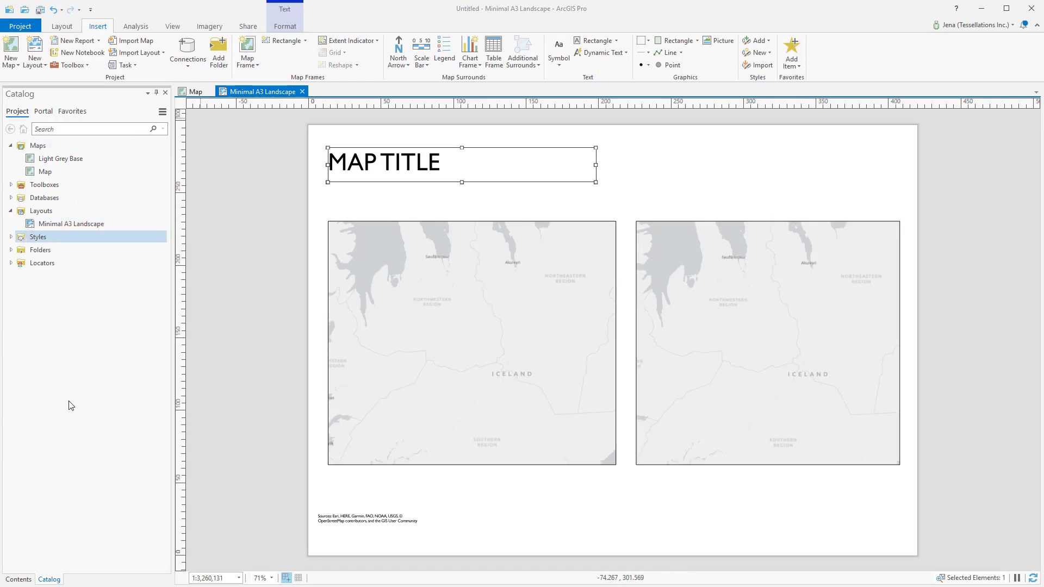
pyautogui.click(20, 579)
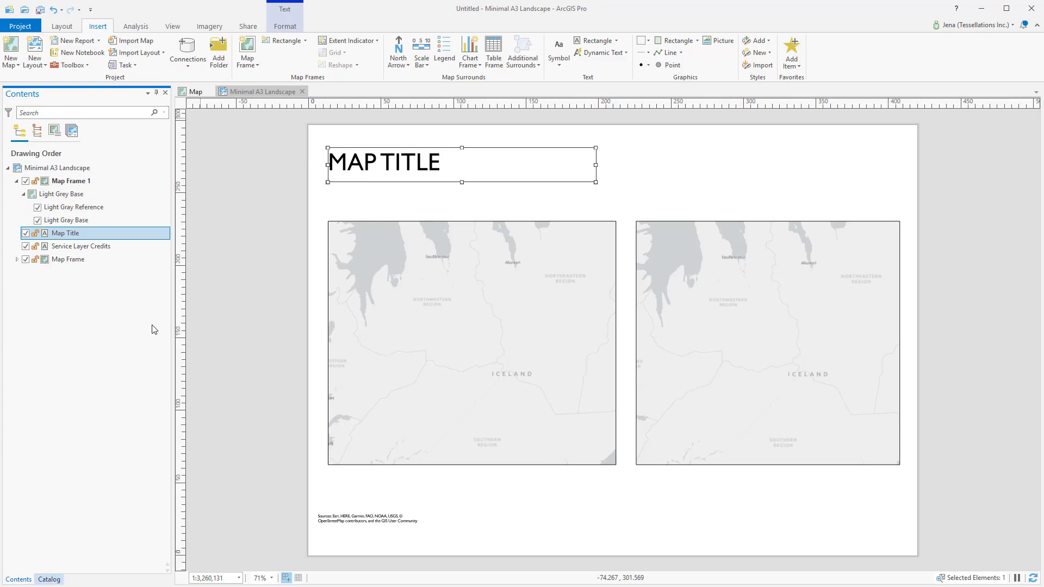
pyautogui.click(17, 259)
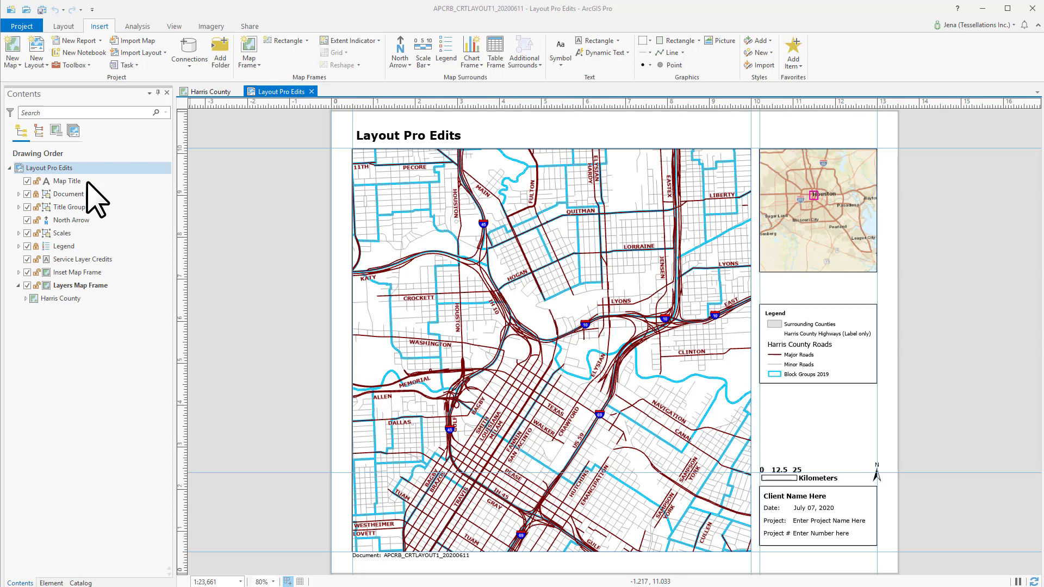
# Select Document, then Inset Map Frame, then North Arrow in the layout's Contents
pyautogui.click(63, 194)
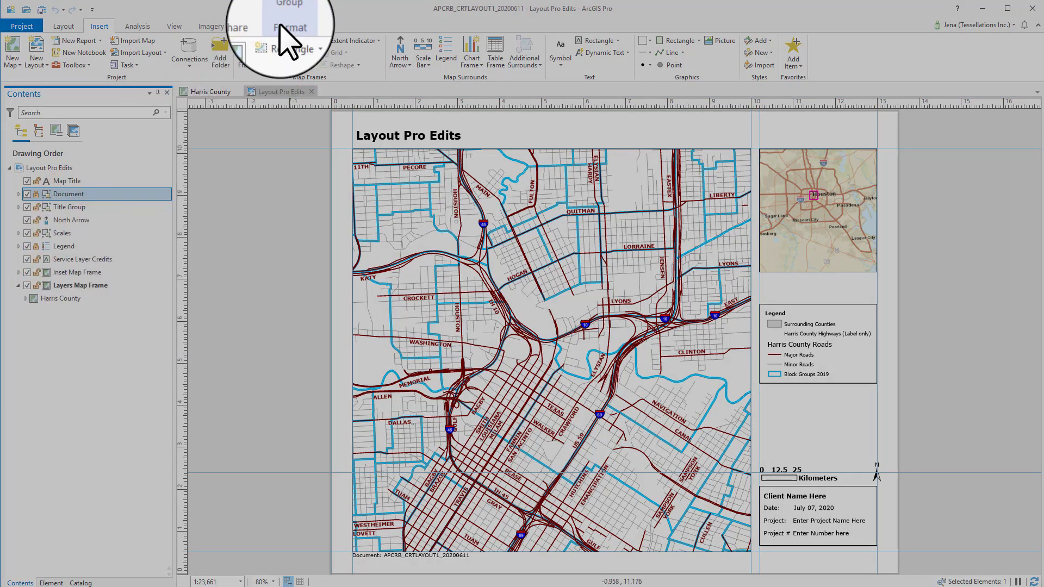
pyautogui.click(78, 273)
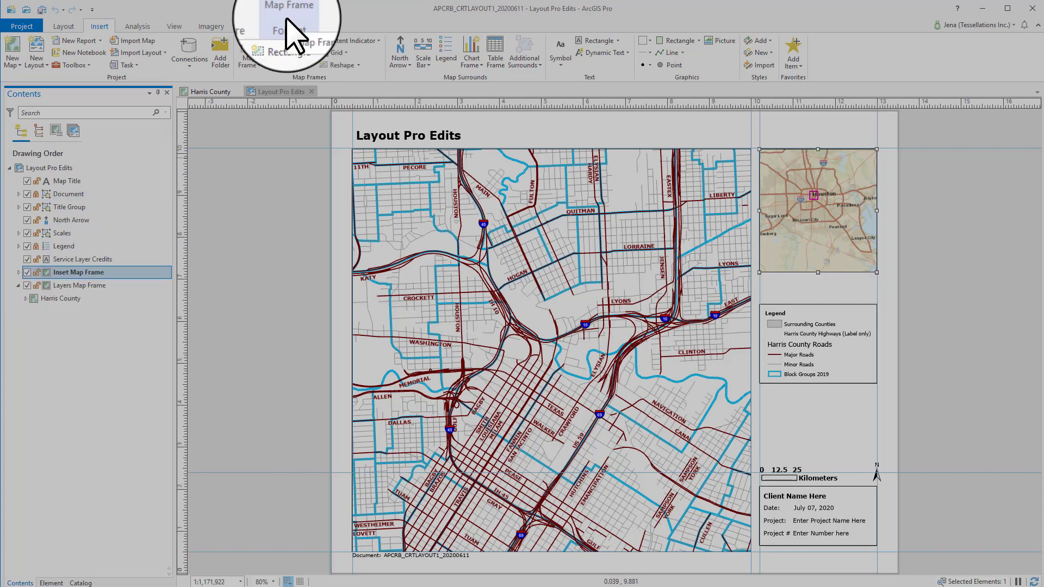
pyautogui.click(64, 220)
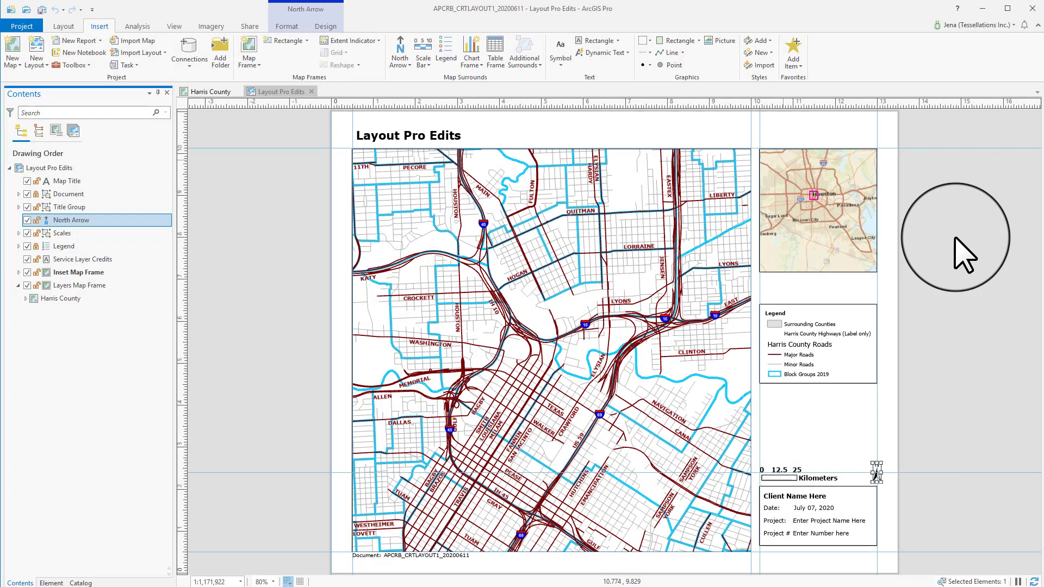
# Switch to the Harris County map, select Surrounding Counties, and show its Feature Layer Appearance settings
pyautogui.click(213, 91)
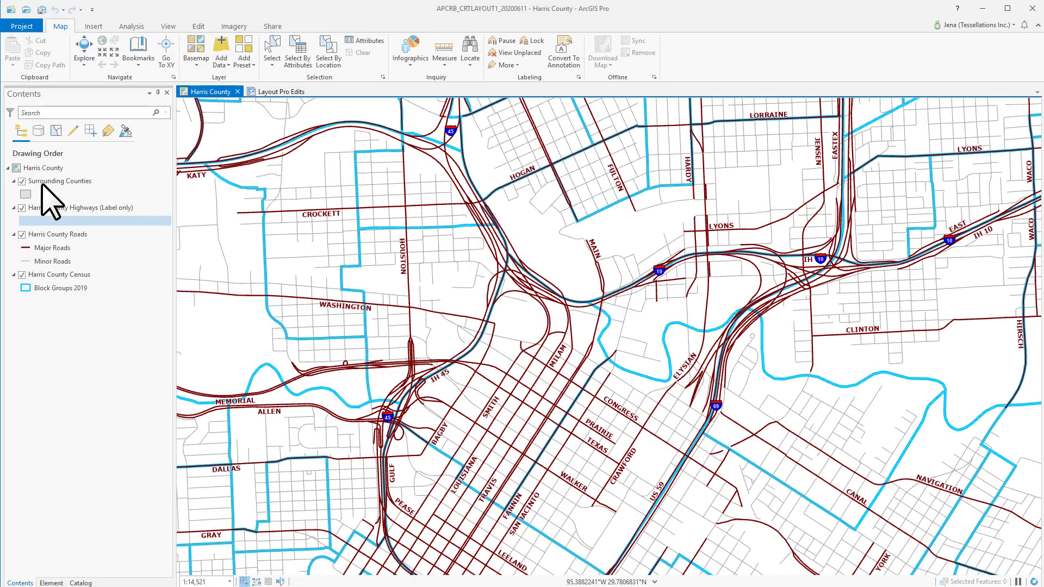
pyautogui.click(43, 184)
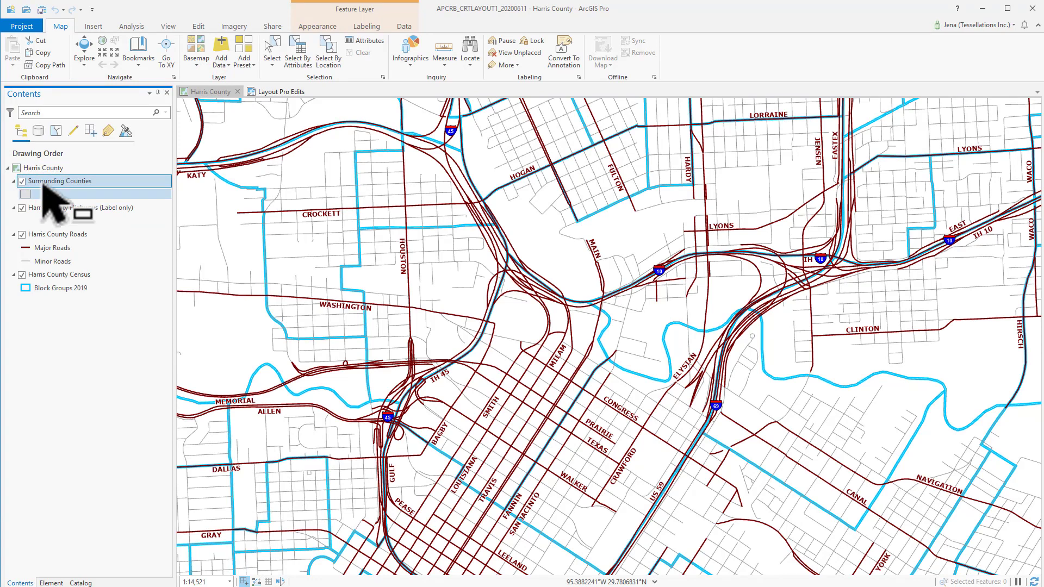
pyautogui.click(382, 10)
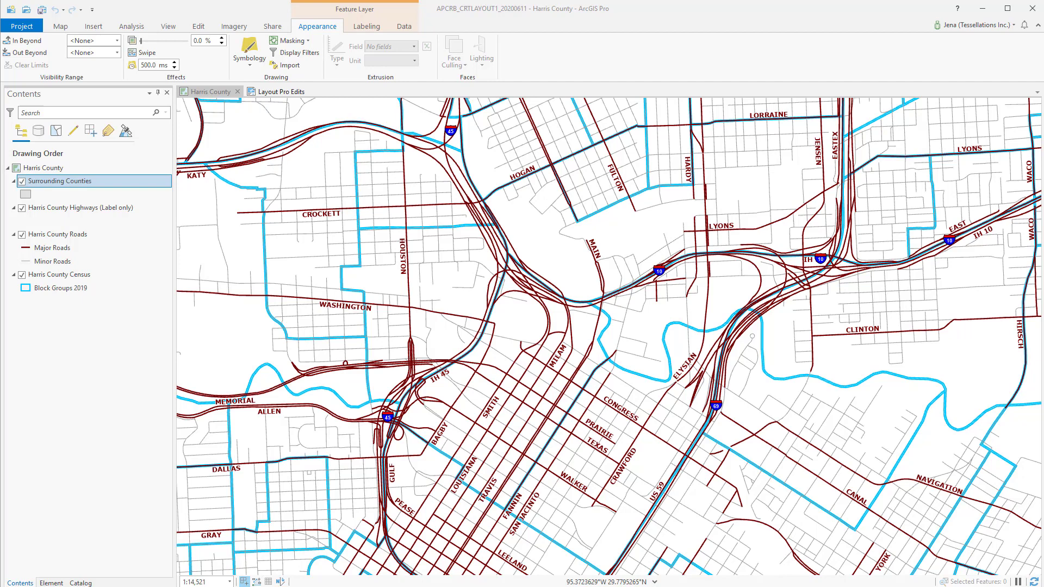
# Close the Harris County view and reopen it from the Maps folder in Catalog
pyautogui.click(238, 91)
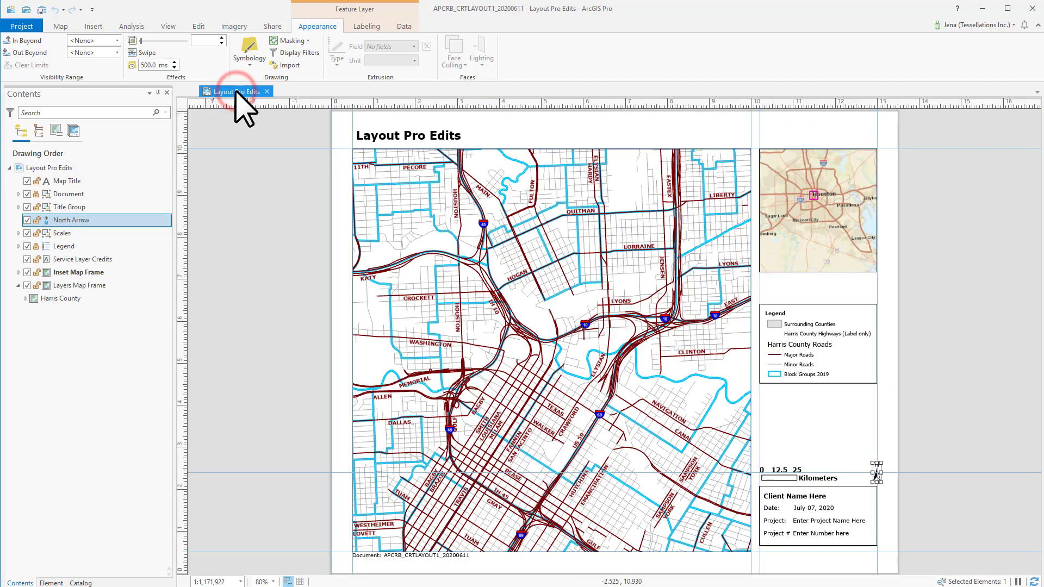
pyautogui.click(80, 583)
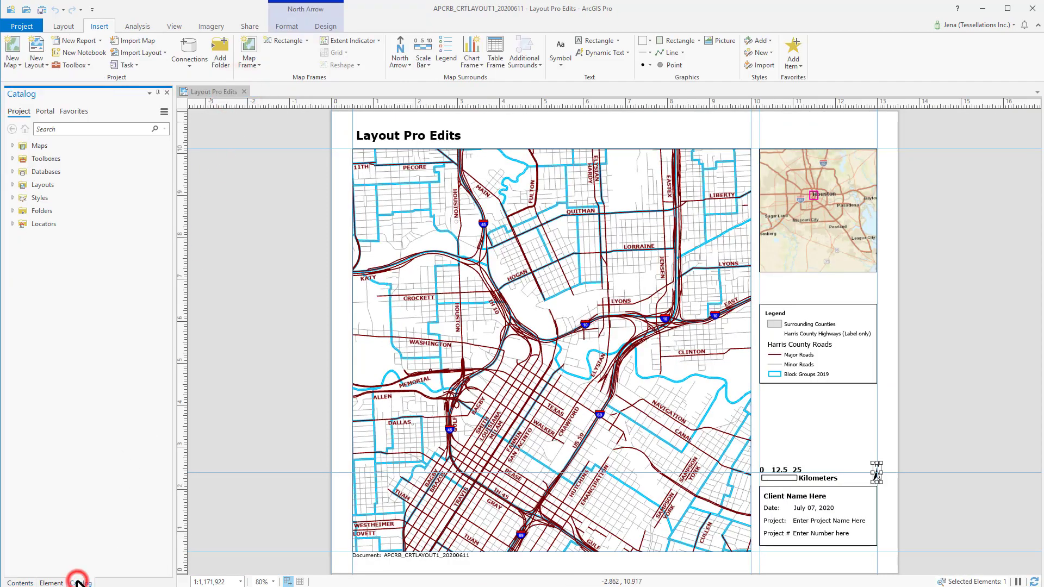
pyautogui.click(13, 146)
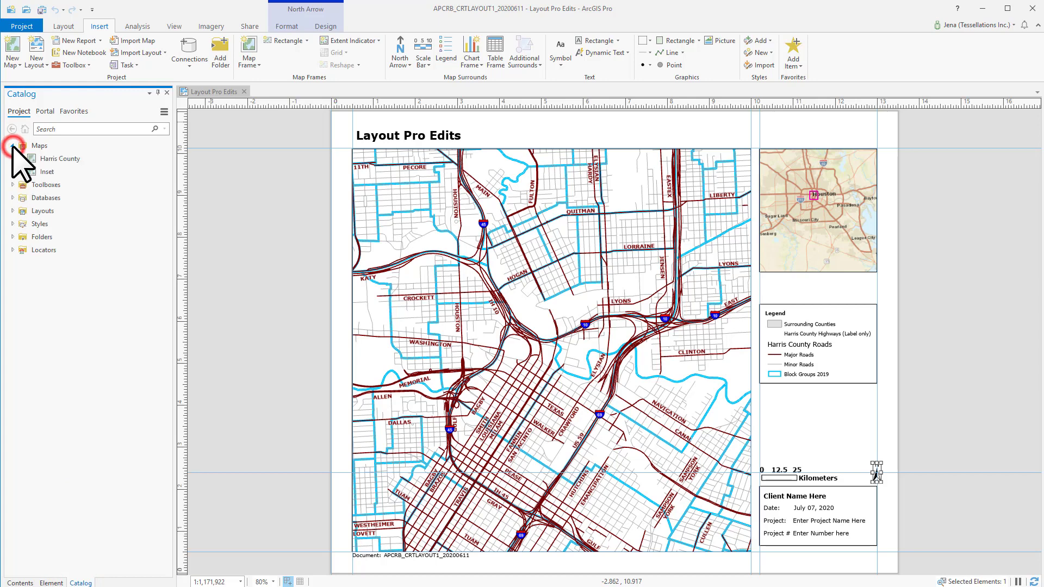
pyautogui.doubleClick(48, 158)
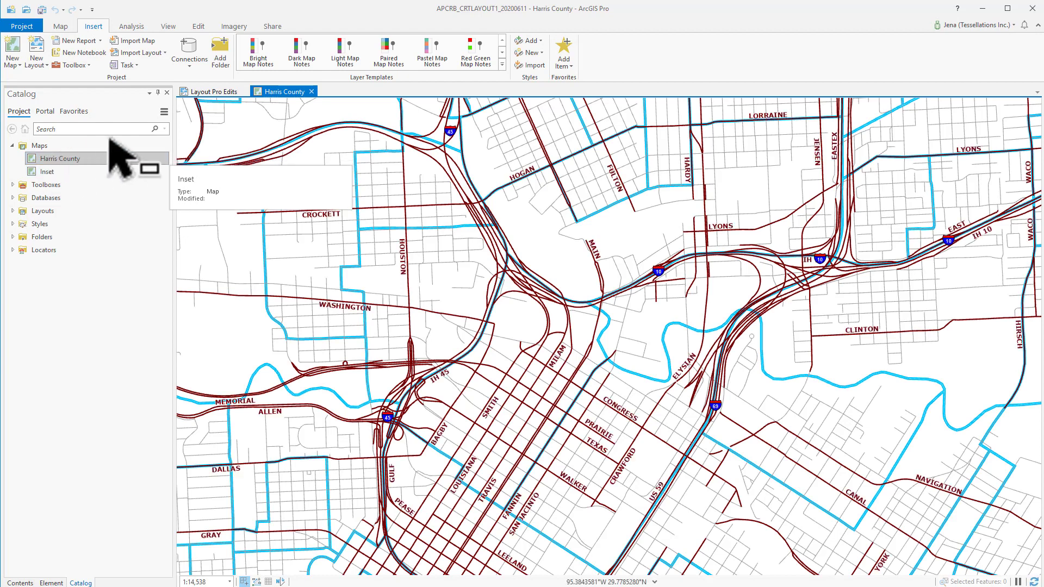
# Float the Harris County map in its own window and close the Layout Pro Edits view
pyautogui.moveTo(275, 91); pyautogui.dragTo(280, 52)
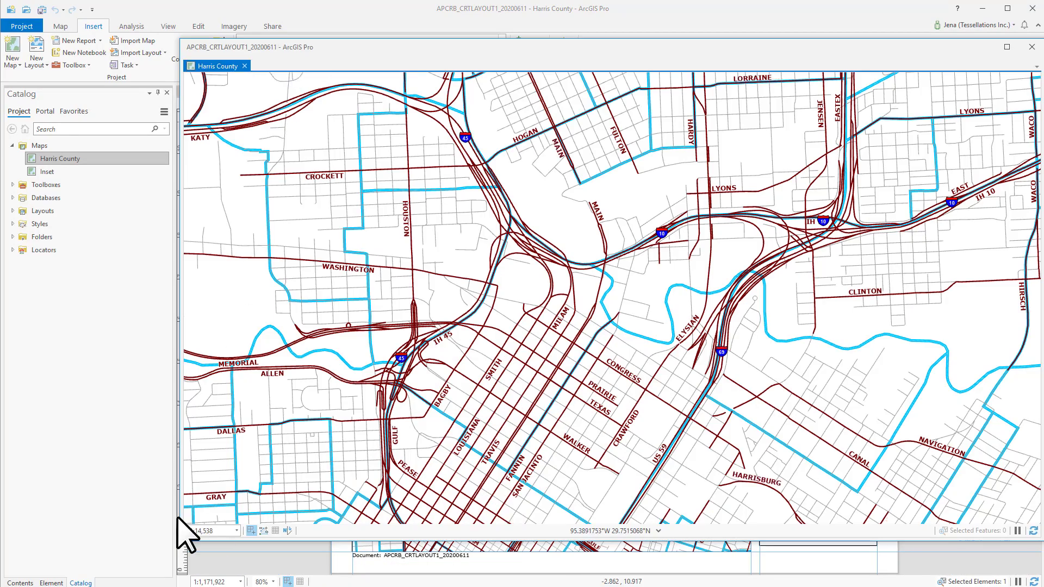
pyautogui.moveTo(180, 513); pyautogui.dragTo(563, 489)
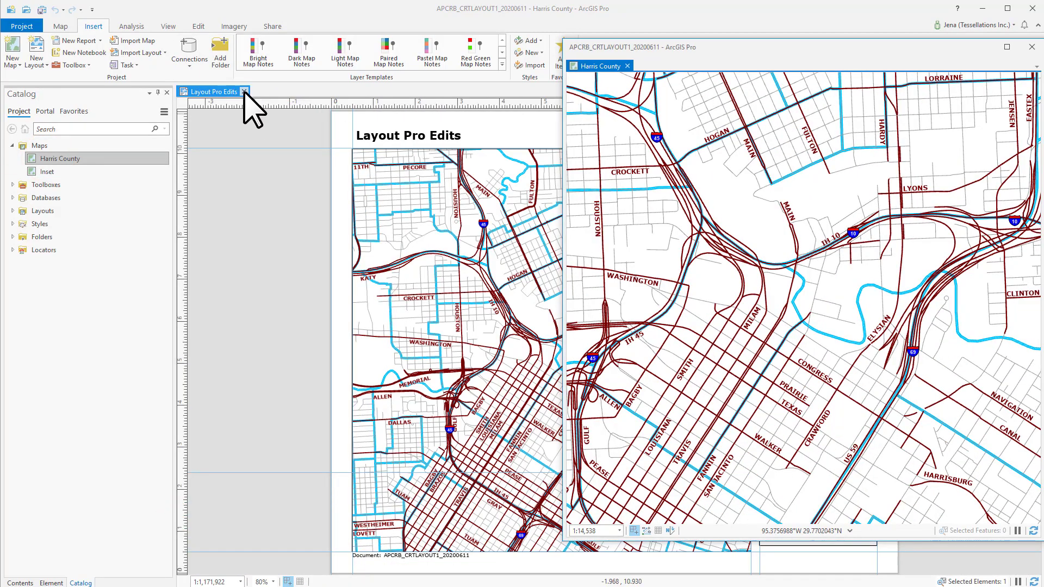
pyautogui.click(244, 92)
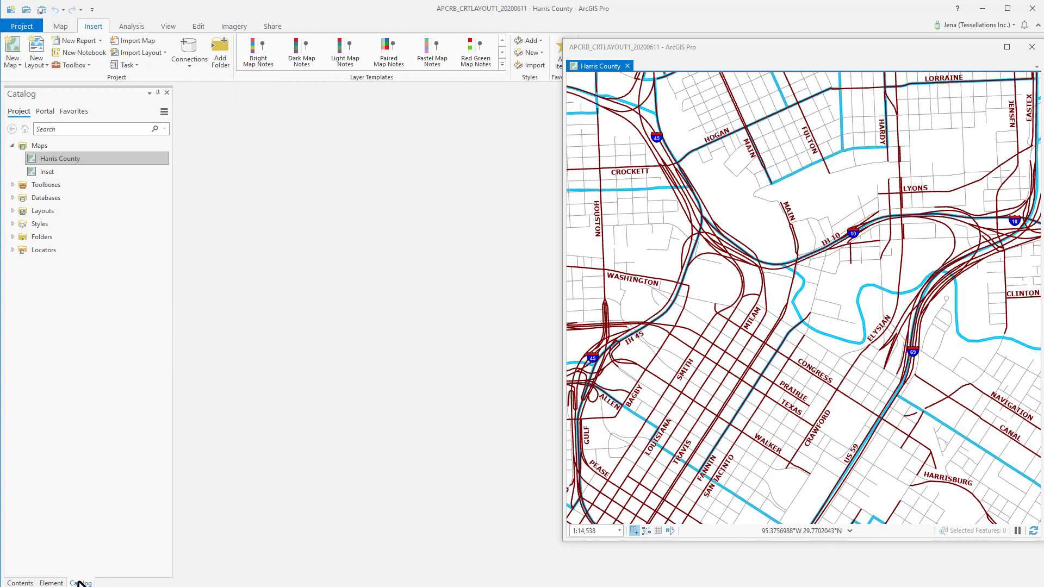
# Dock Catalog as a separate pane beside Contents and resize the floating map window
pyautogui.moveTo(81, 583); pyautogui.dragTo(298, 517)
pyautogui.moveTo(300, 27); pyautogui.dragTo(256, 98)
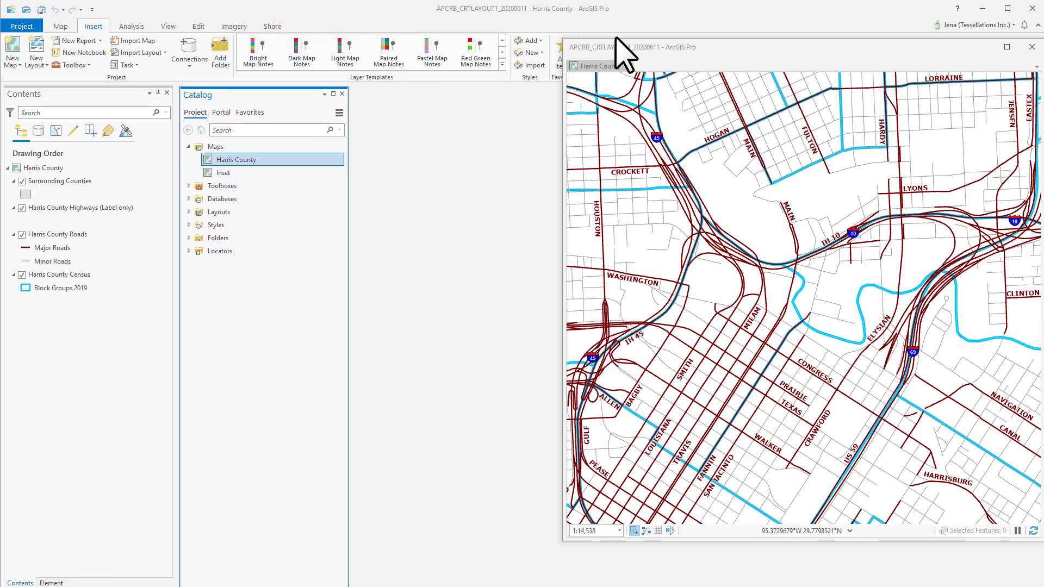
pyautogui.moveTo(615, 39); pyautogui.dragTo(527, 88)
pyautogui.moveTo(559, 133); pyautogui.dragTo(355, 133)
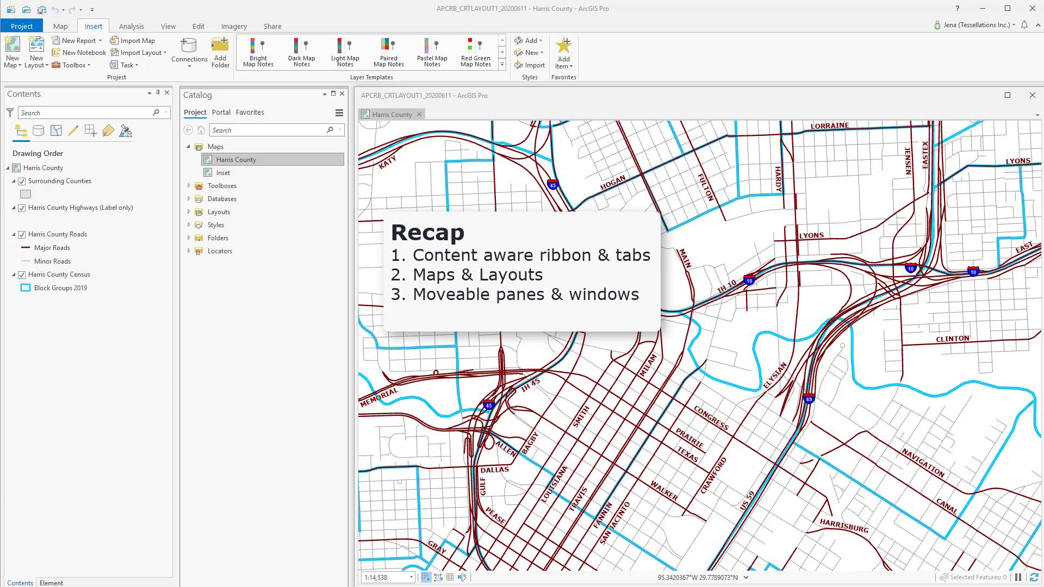
# Browse the Analysis and Map tabs, then expand Layouts in Catalog and select Layout
pyautogui.click(129, 27)
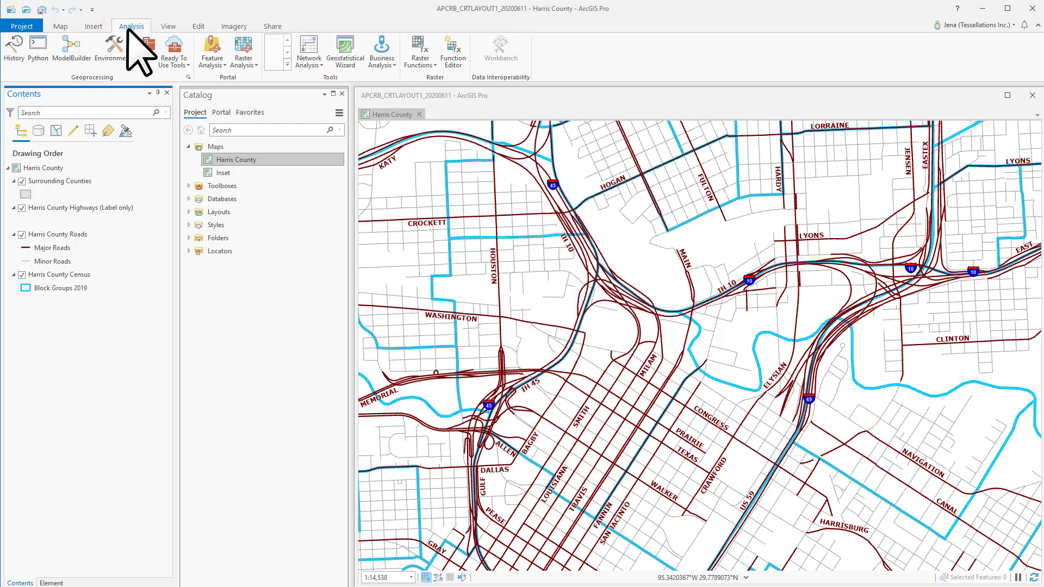
pyautogui.click(59, 27)
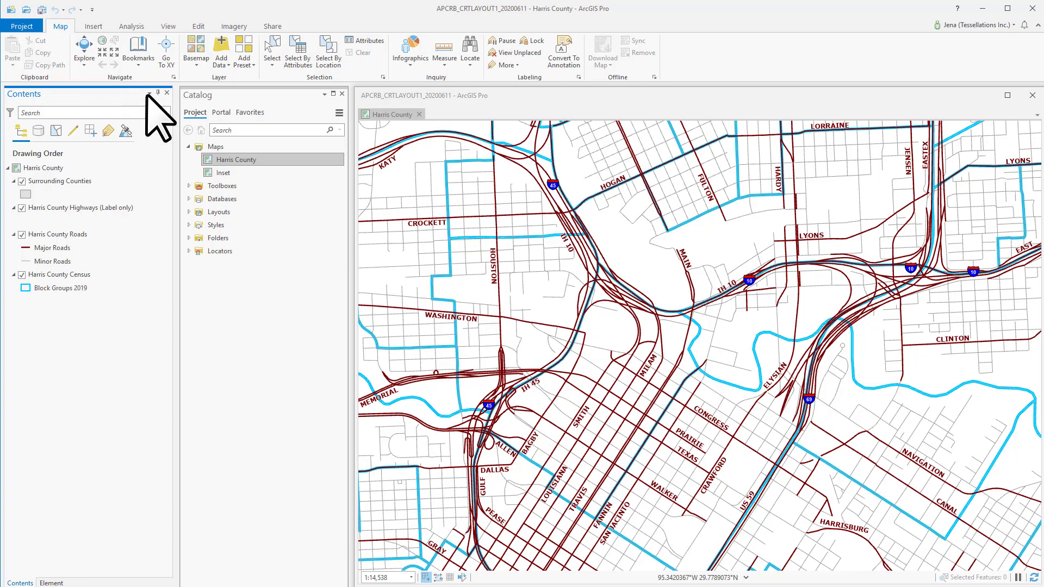
pyautogui.click(215, 147)
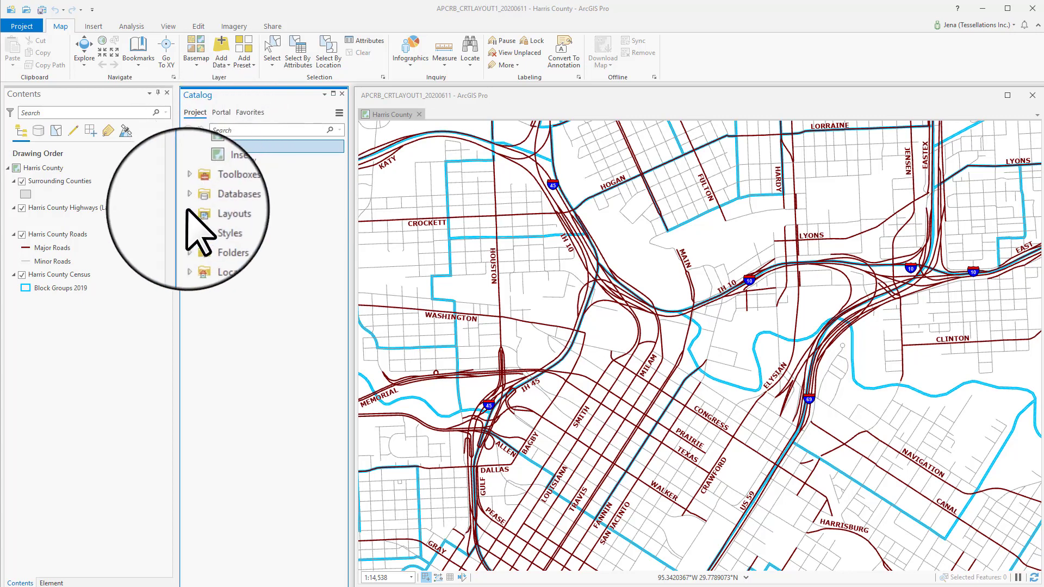
pyautogui.click(188, 212)
pyautogui.click(225, 229)
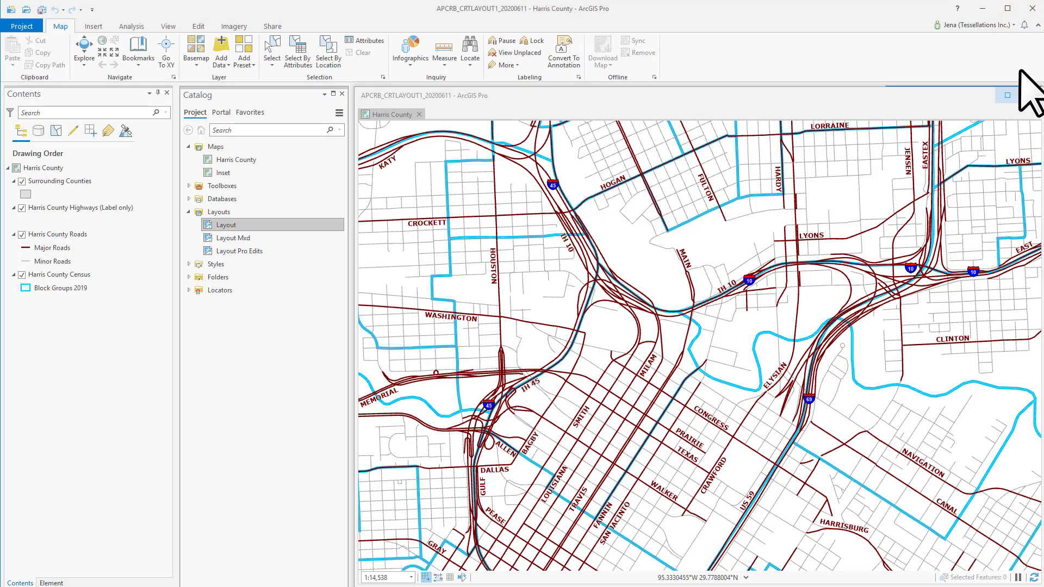
# Close the floating Harris County map window, leaving the Contents, Catalog and Notifications panes
pyautogui.click(1027, 95)
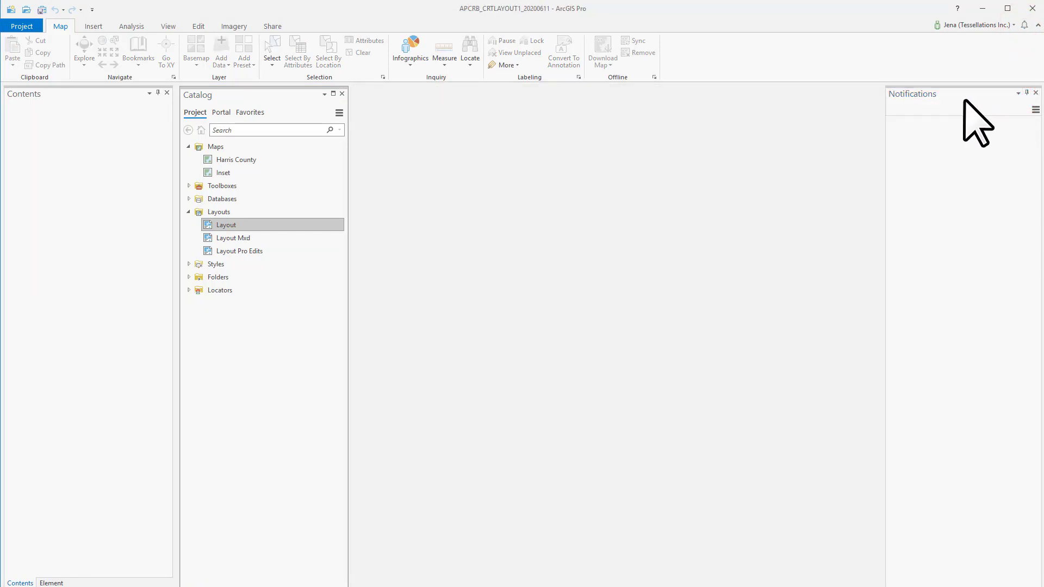